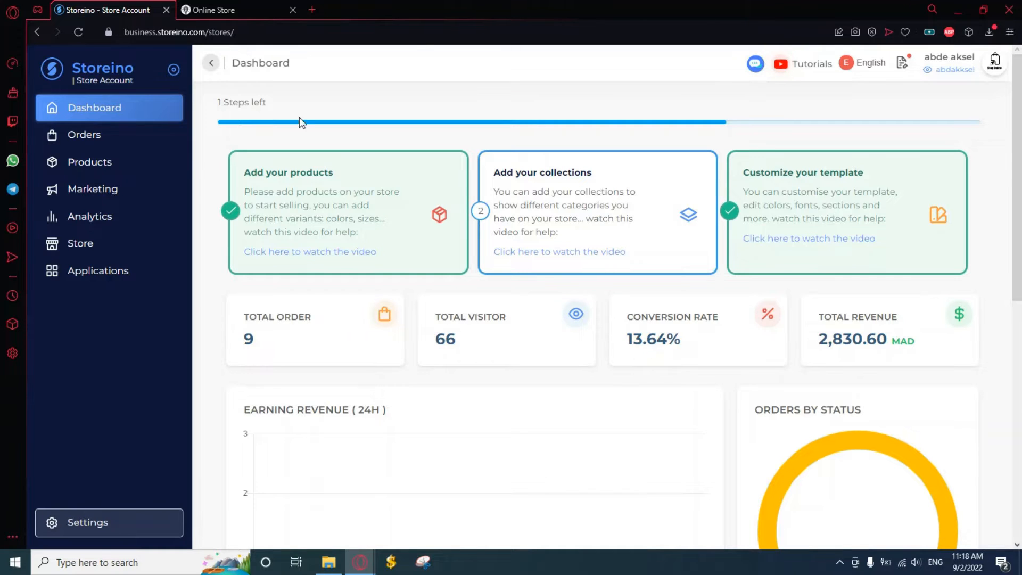
Create a new marketing upsell named "upsell 1" with the title "special offer".
click(144, 193)
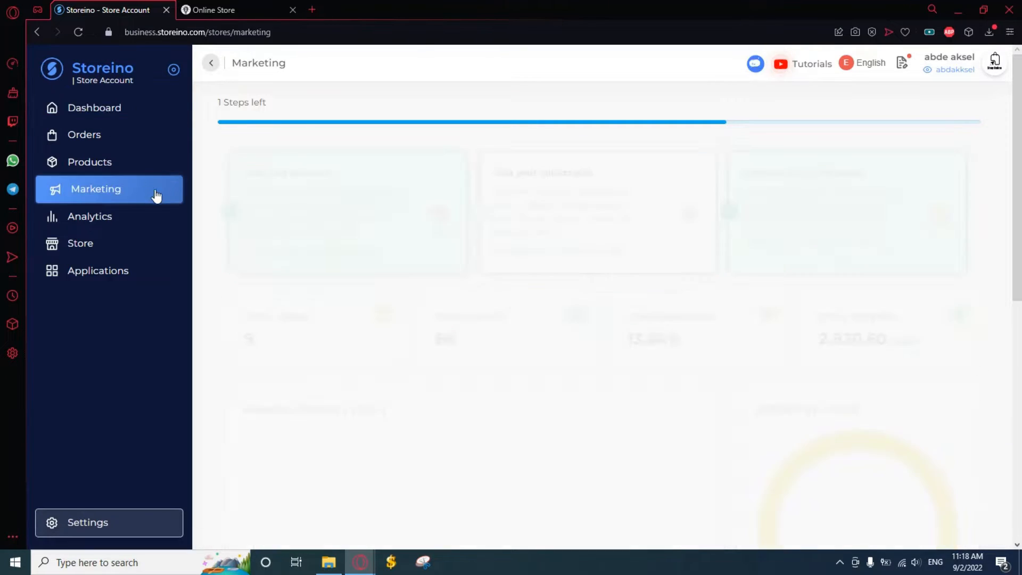
click(729, 203)
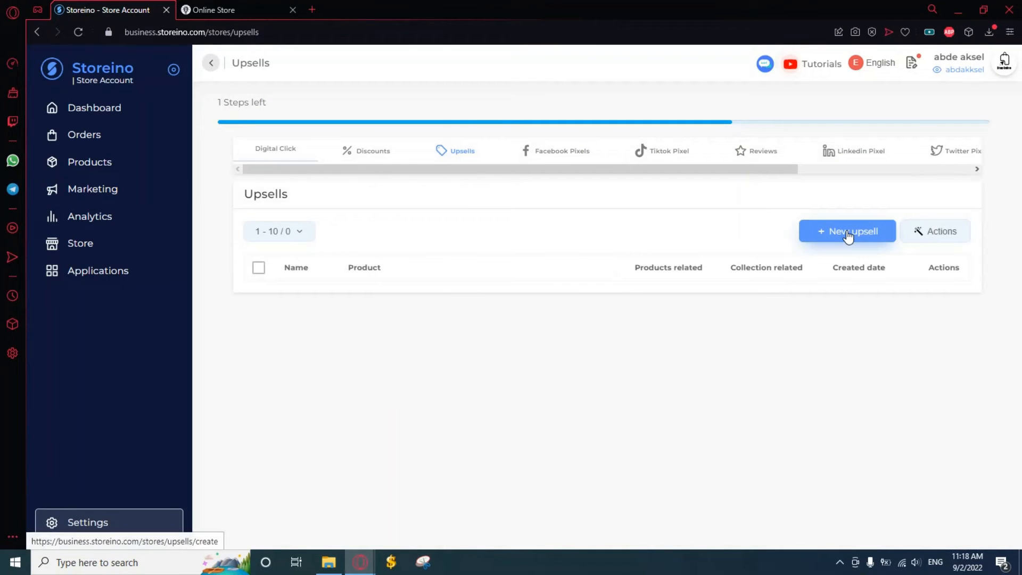
click(849, 237)
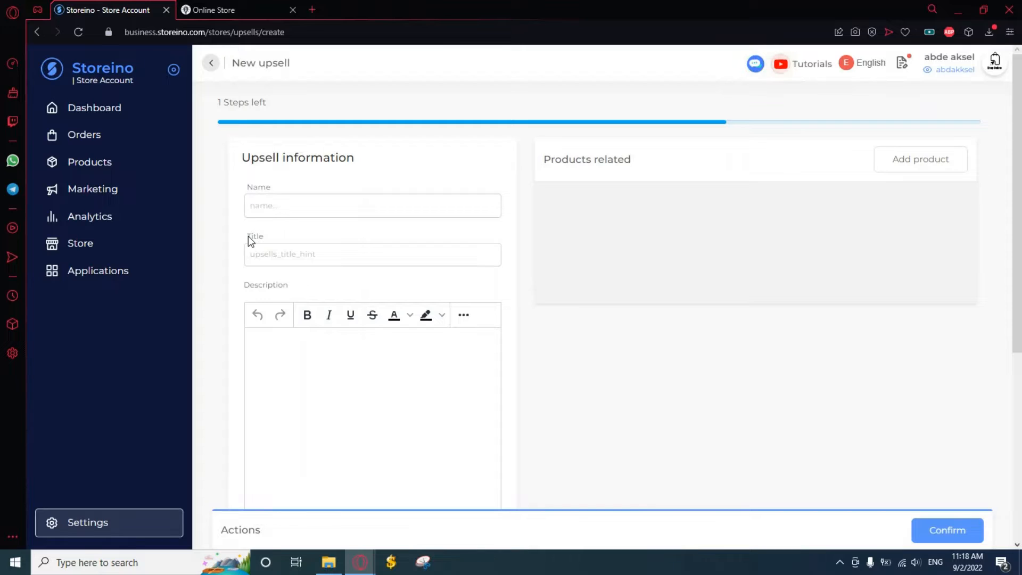
click(277, 210)
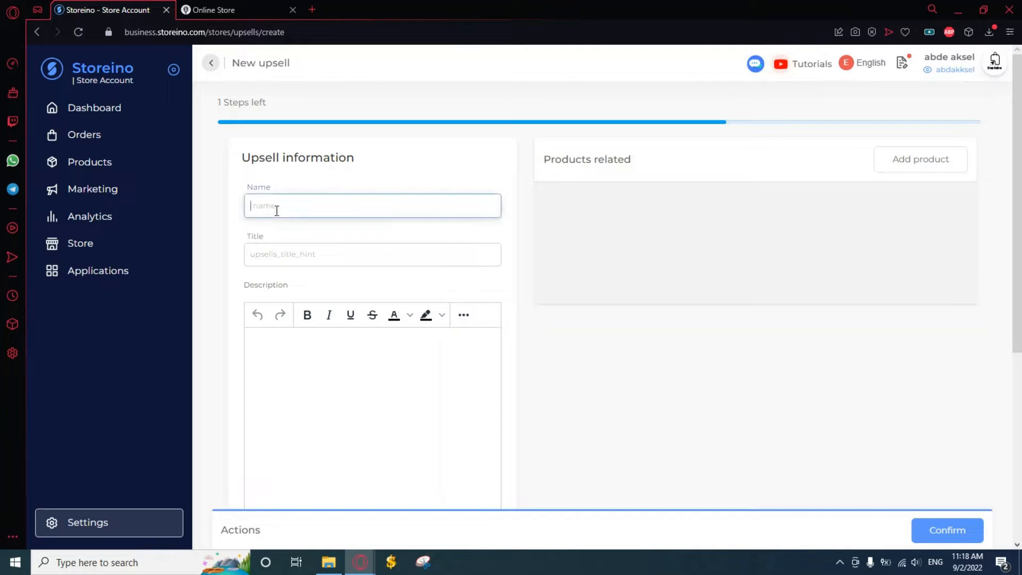
text(upsell-1)
click(296, 259)
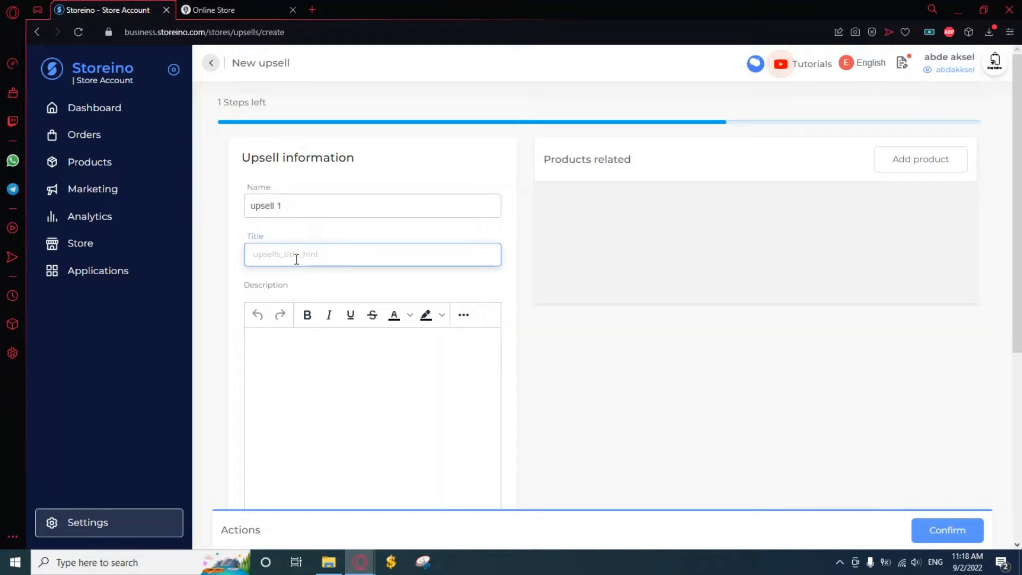
text(special offer)
Leave the upsell description empty and assign JBL speaker as the upsell's main product.
click(328, 303)
scroll(328, 302, down, 2)
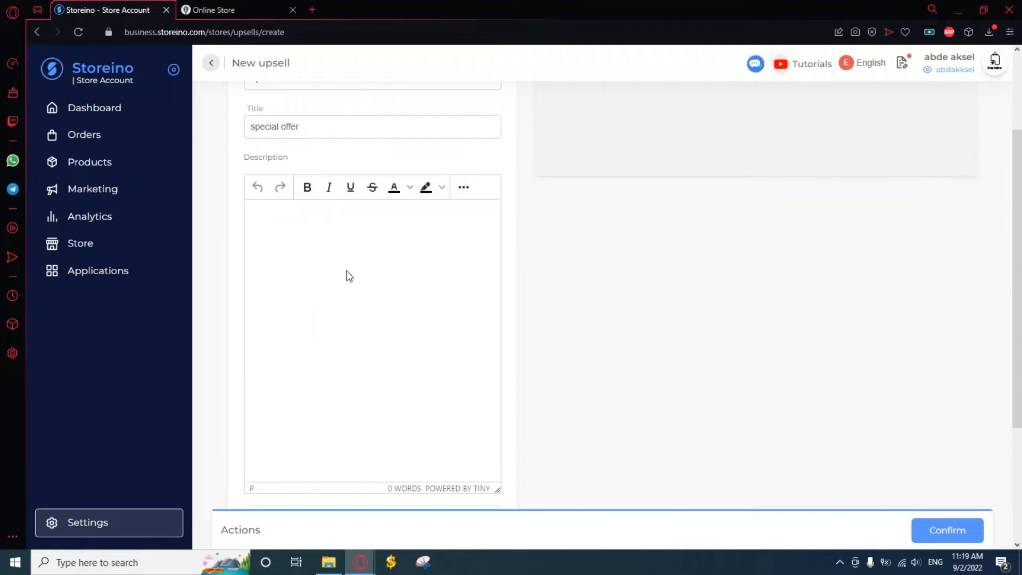
click(356, 240)
scroll(509, 237, down, 2)
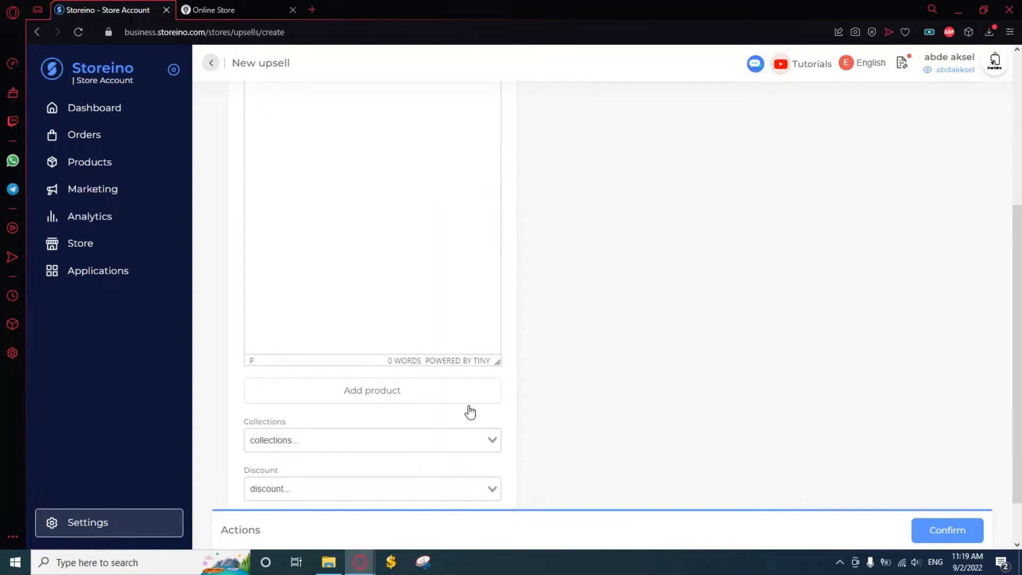
click(383, 398)
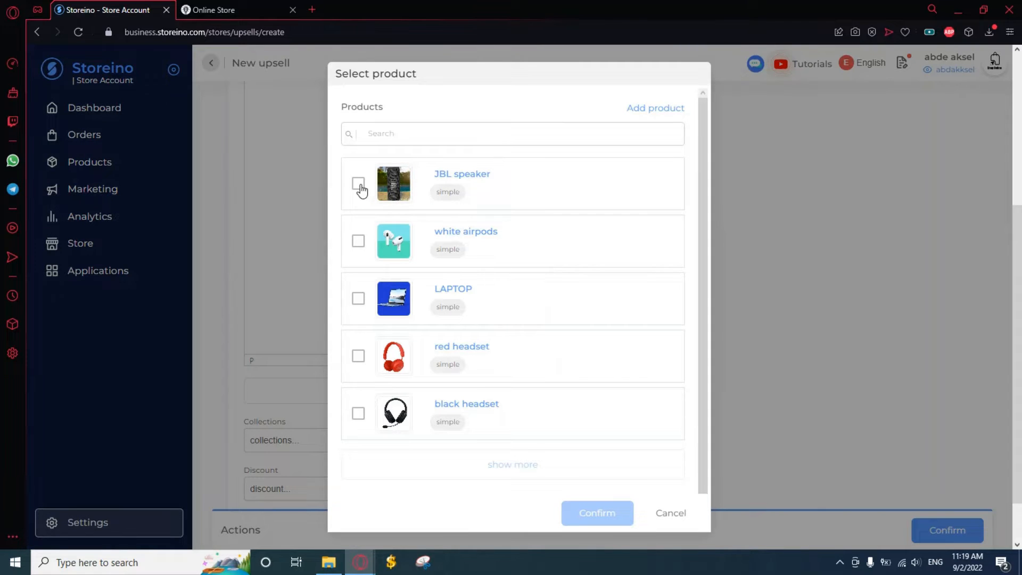
click(359, 185)
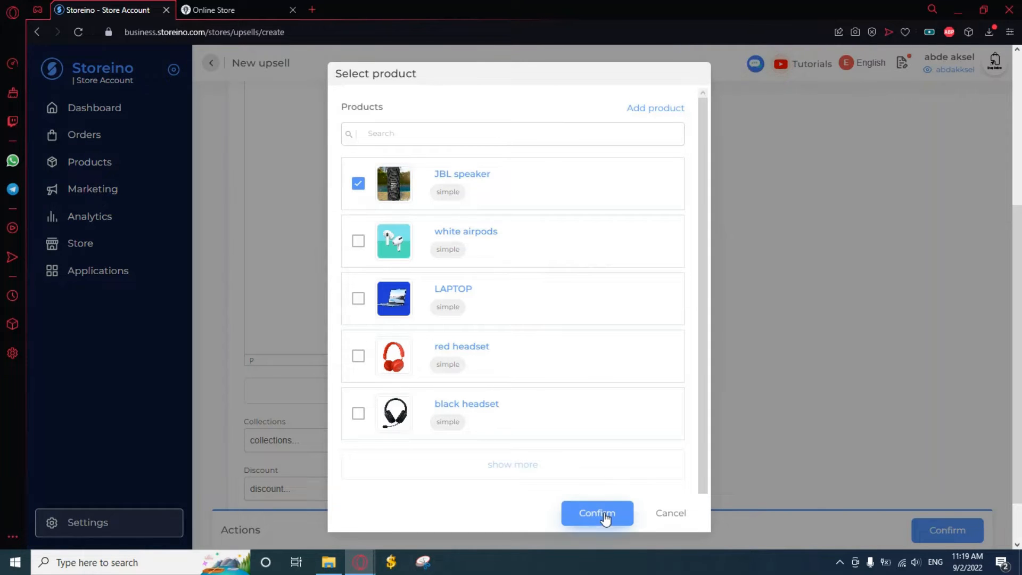
click(598, 512)
Apply the 10% discount to the upsell.
scroll(338, 370, down, 1)
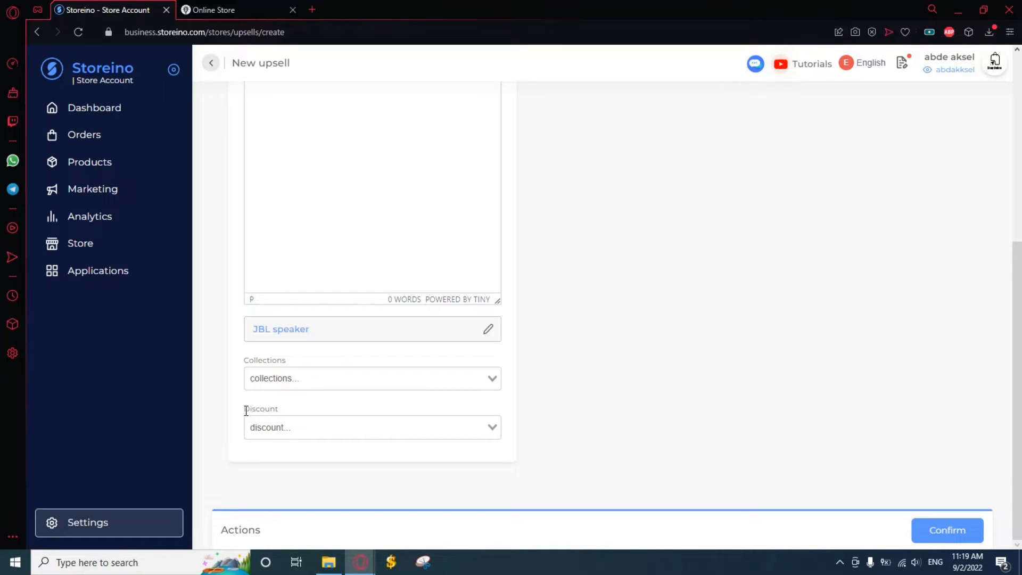
click(271, 426)
click(300, 453)
Add red headset and black headset as the upsell's related products and save the upsell.
scroll(576, 402, up, 6)
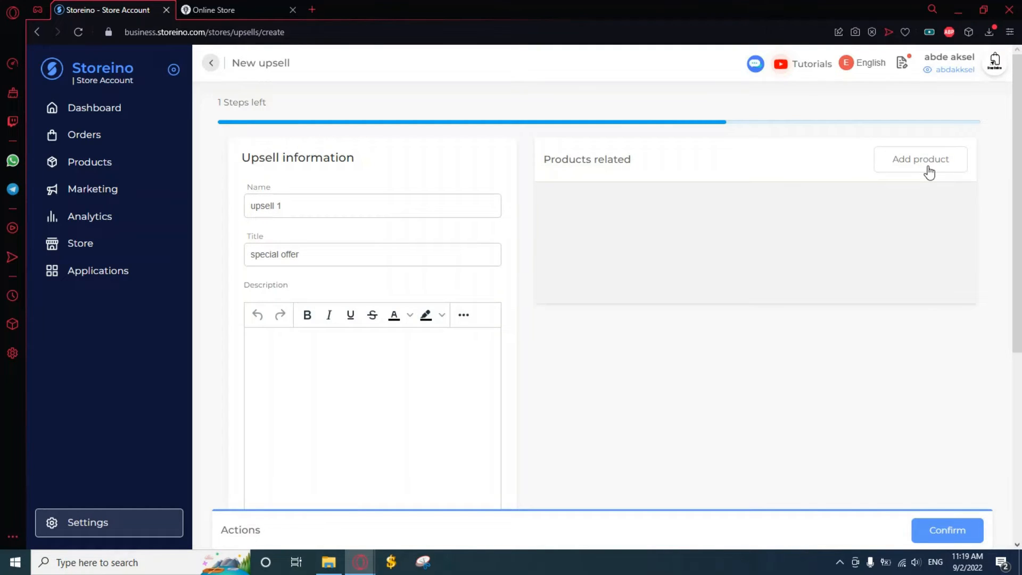
click(929, 172)
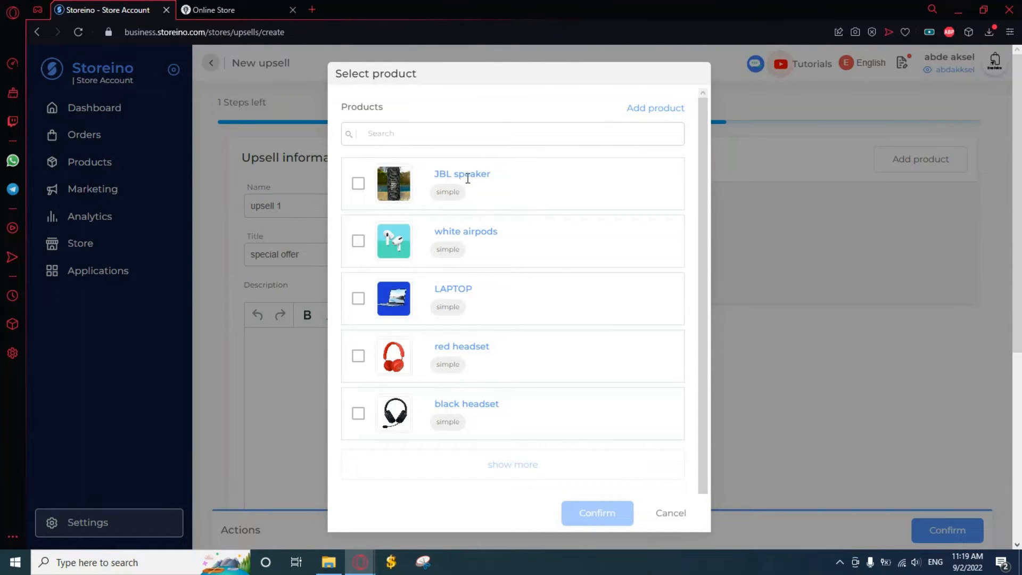
click(355, 357)
click(358, 414)
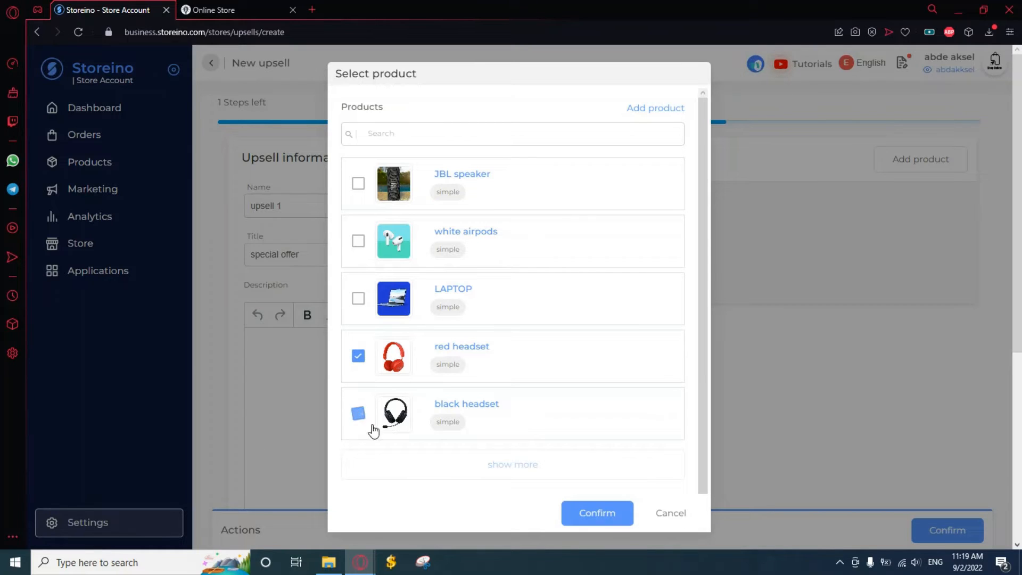
click(594, 512)
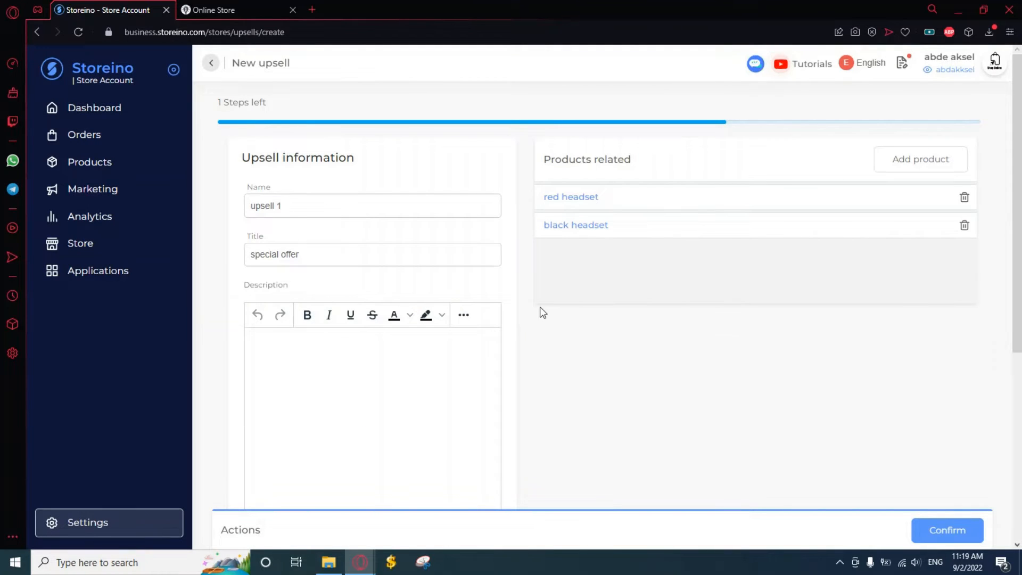
click(937, 531)
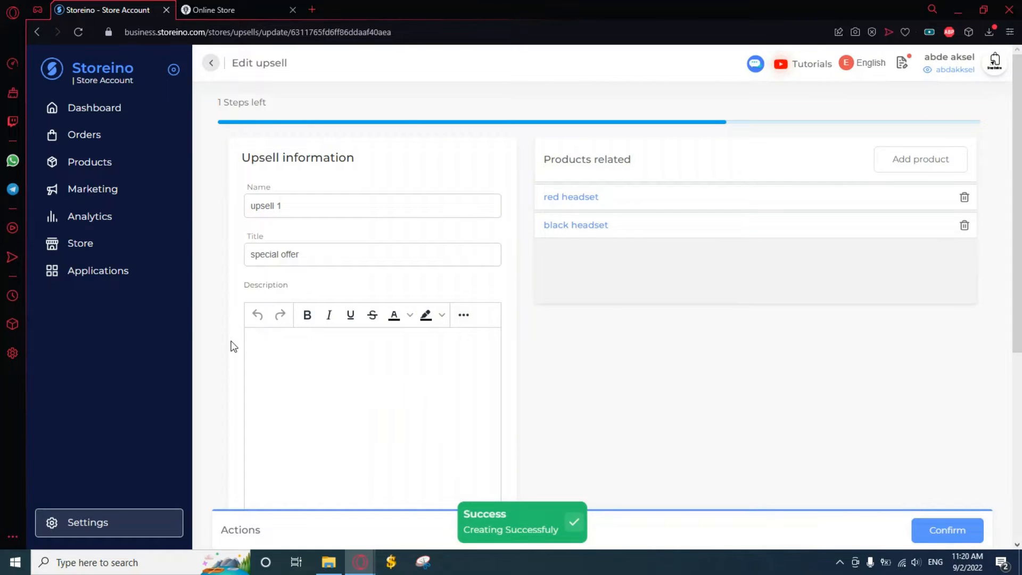
Check the upsells list, then visit the storefront's JBL speaker page and examine the related product offers below the order form.
click(145, 199)
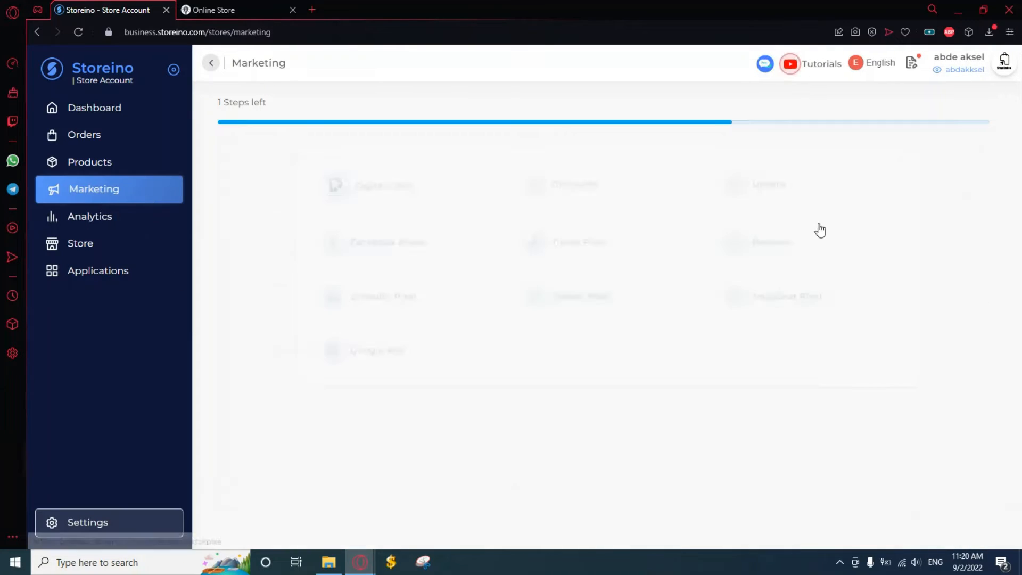
click(840, 201)
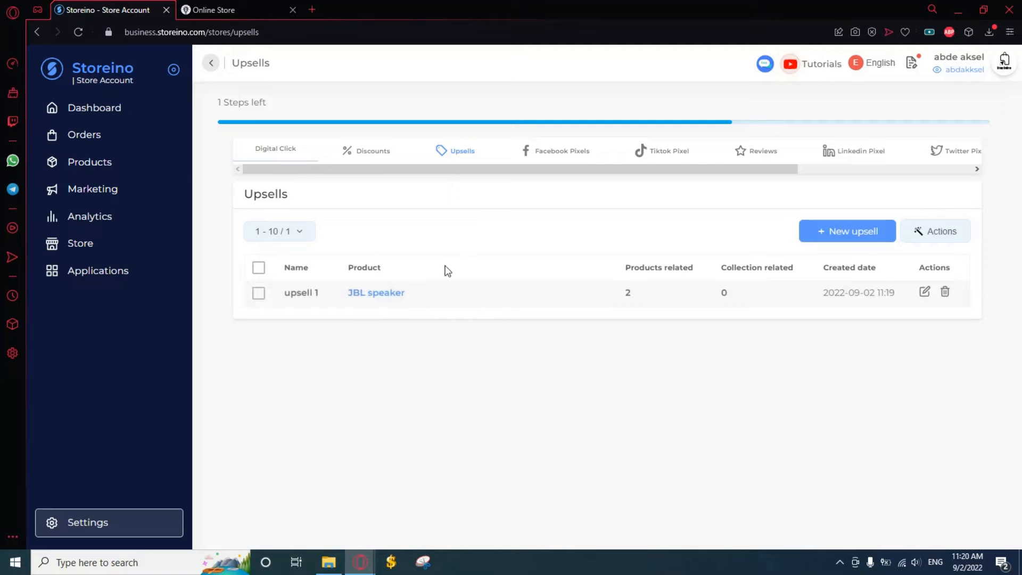
click(964, 74)
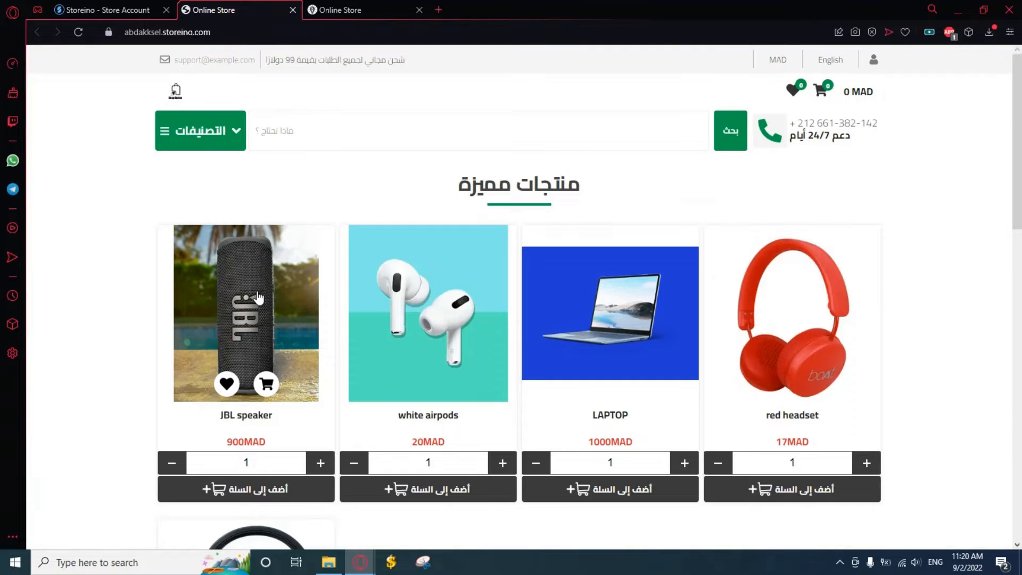
click(258, 298)
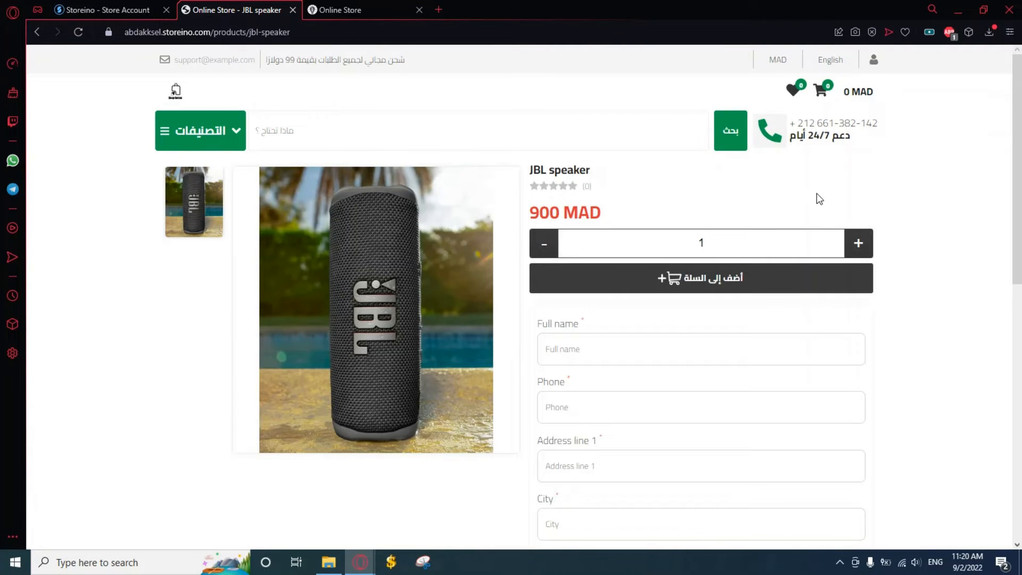
scroll(511, 230, down, 3)
scroll(511, 229, down, 4)
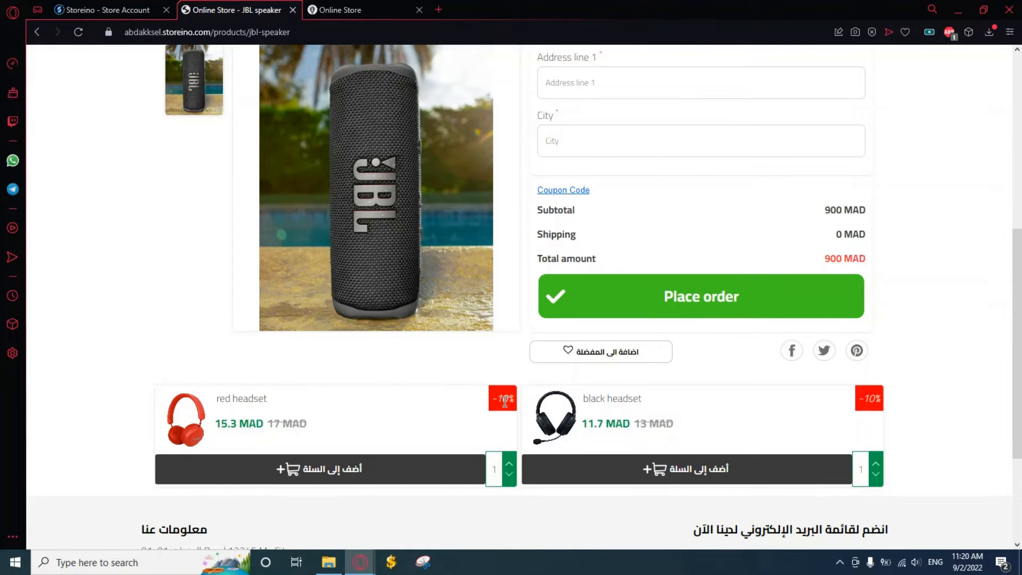
Return to the store account, enable the upsell page after checkout in the checkout's cart settings, and save the change.
click(103, 9)
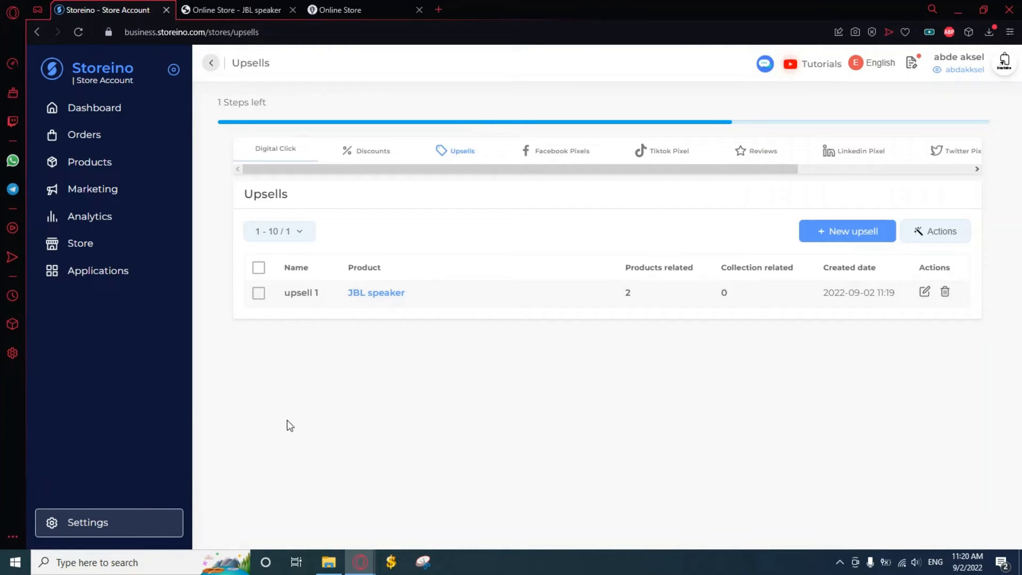
click(120, 527)
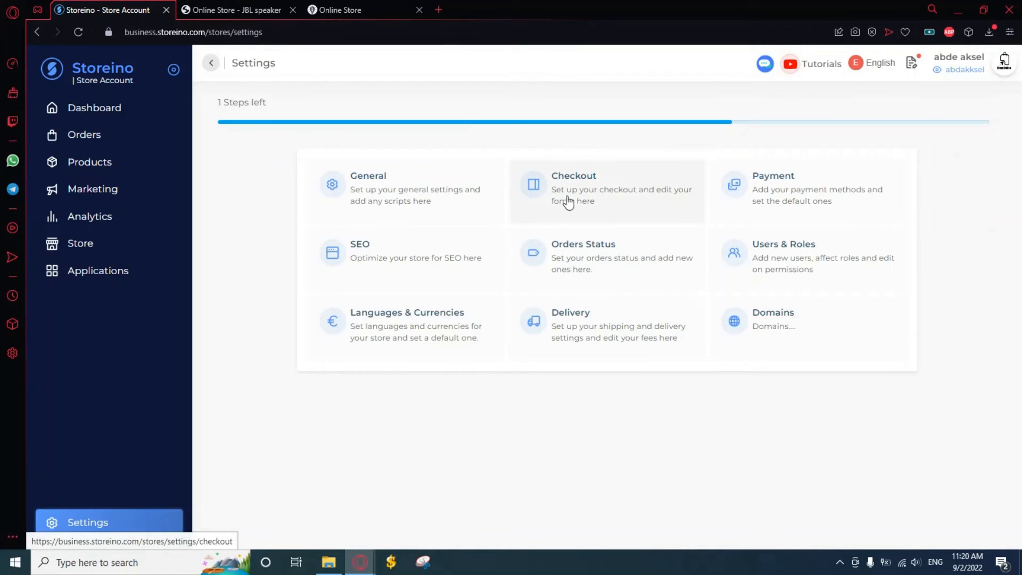
click(575, 198)
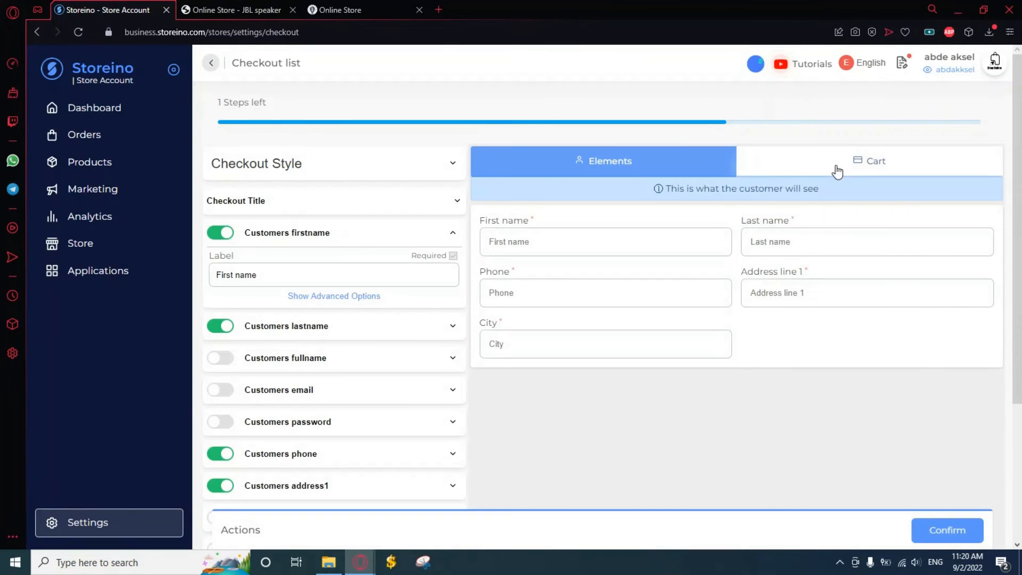
click(838, 168)
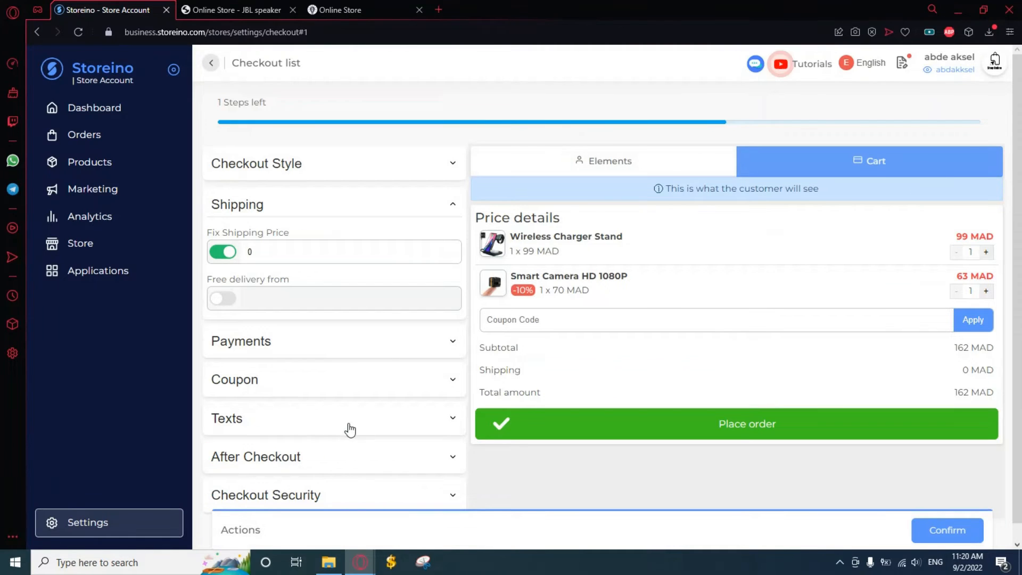
scroll(347, 410, down, 1)
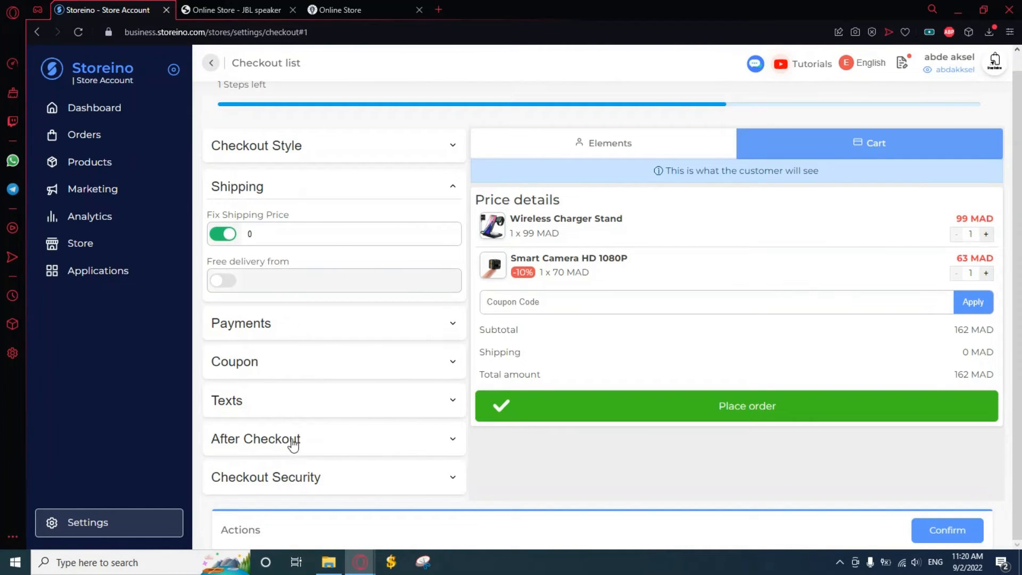
click(275, 439)
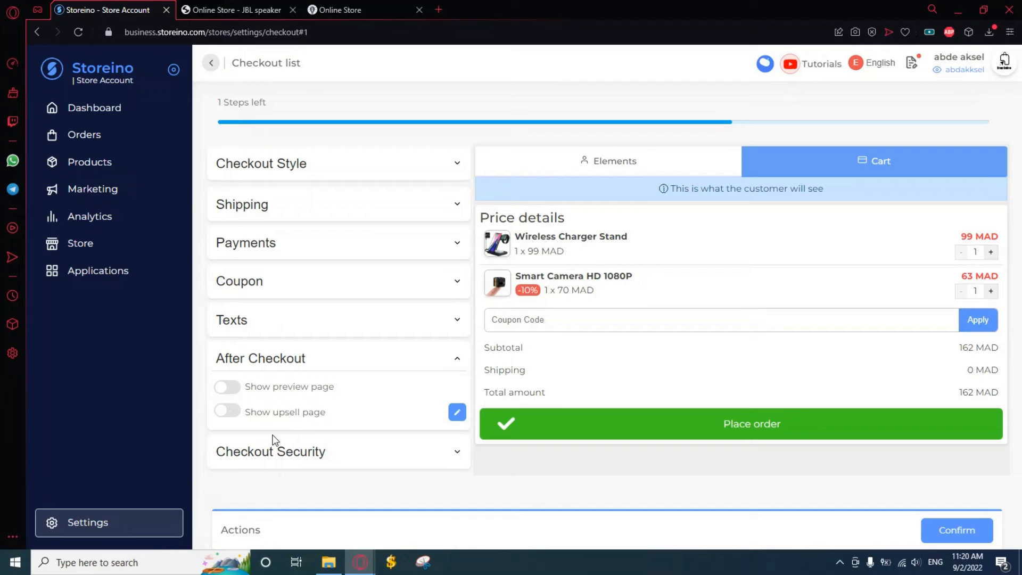
click(231, 416)
click(973, 525)
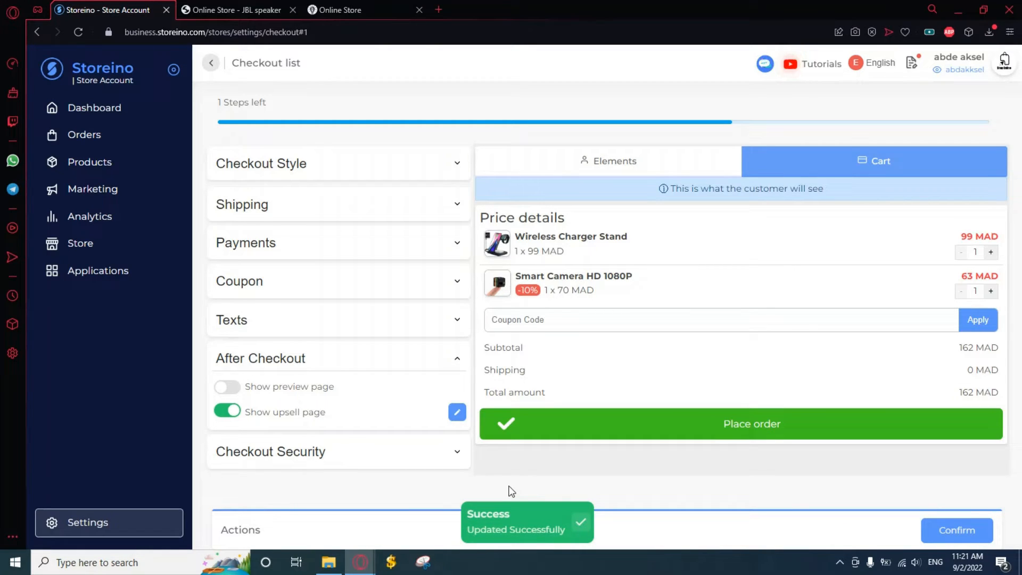
Open the after-checkout upsell settings and set the global title to "special offer".
click(111, 190)
click(773, 211)
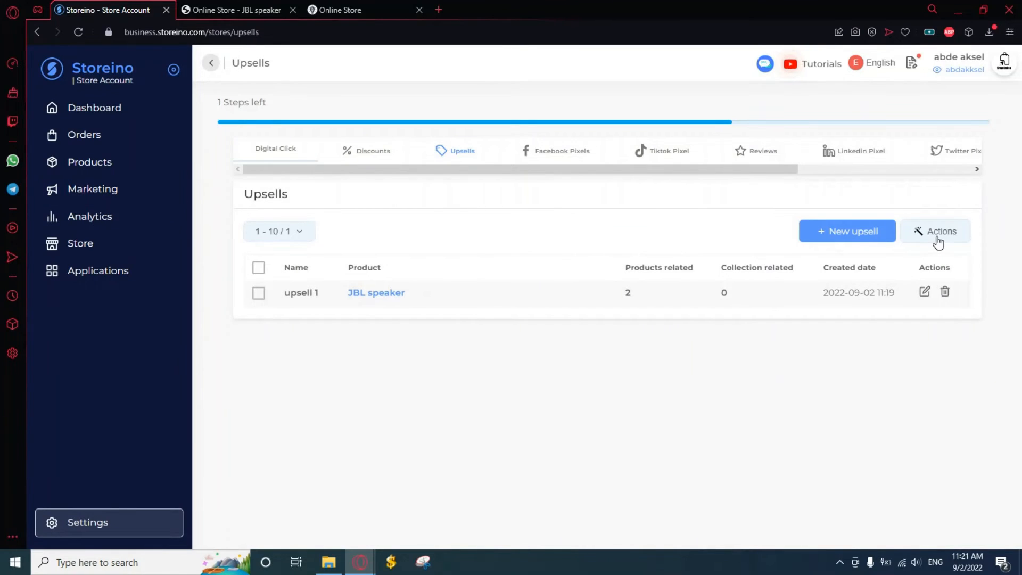
click(937, 239)
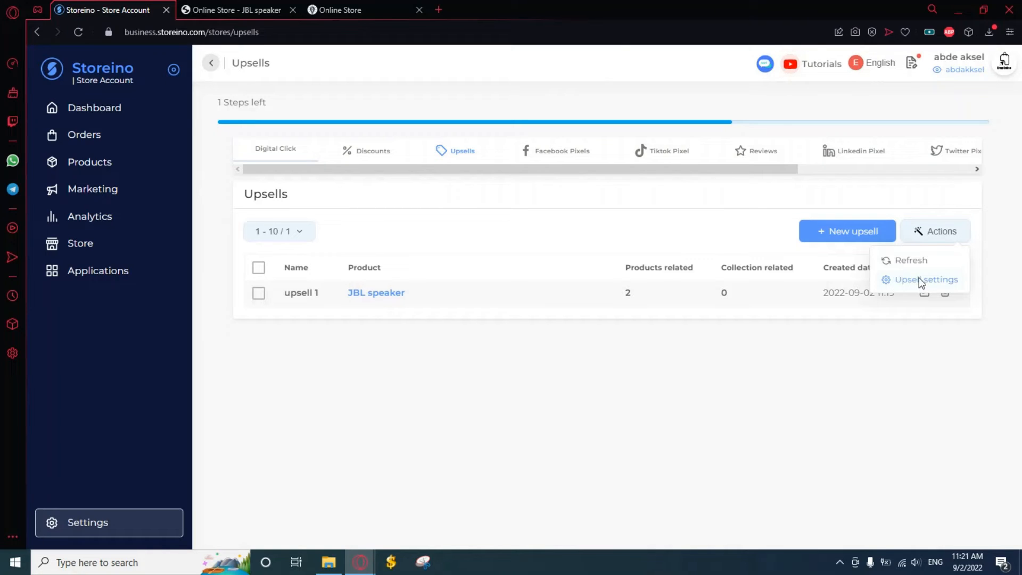
click(922, 281)
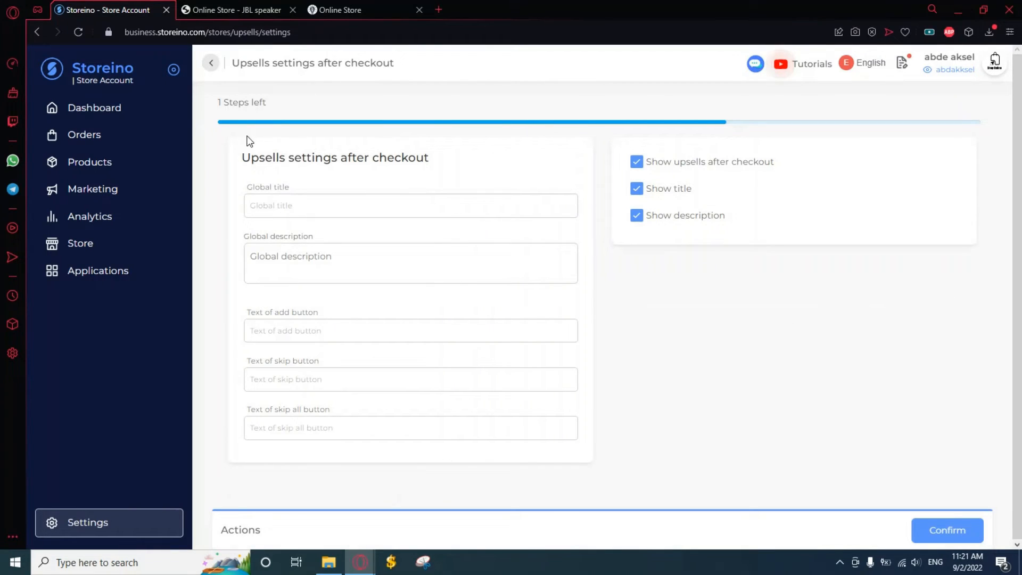
click(344, 200)
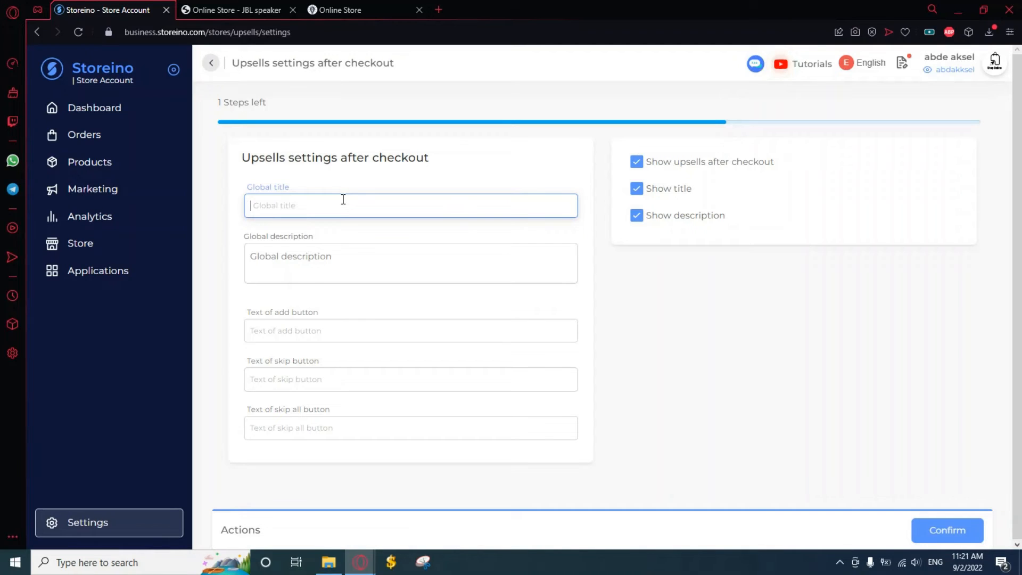
text(special offer)
click(242, 236)
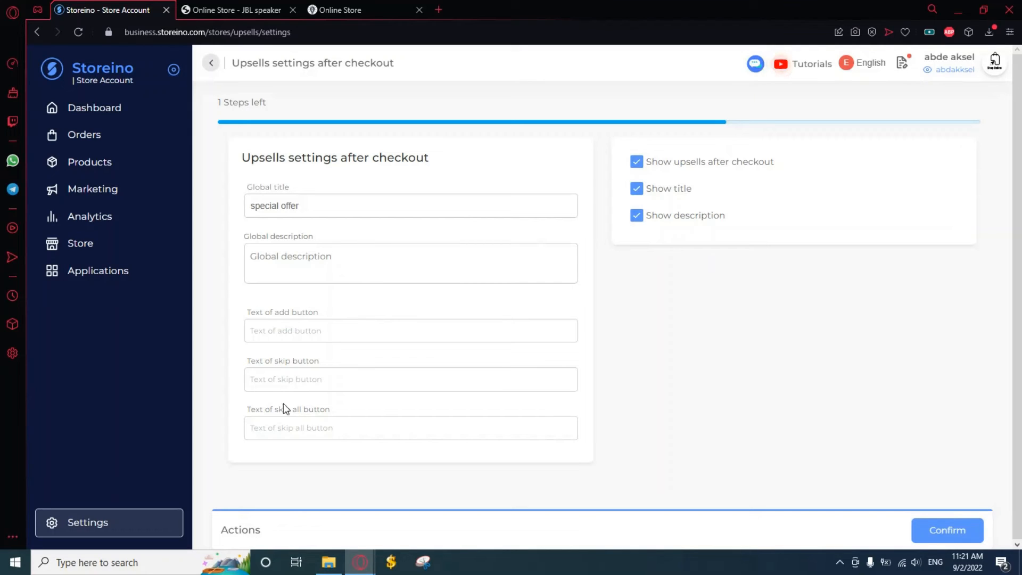
Set the text of the add button to "add" in the after-checkout upsell settings.
click(304, 326)
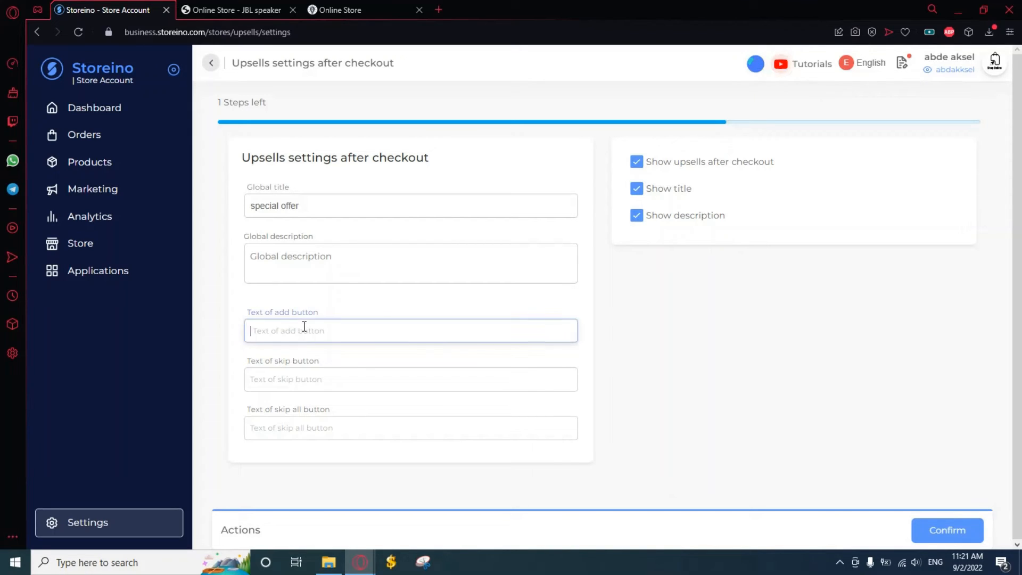
click(354, 317)
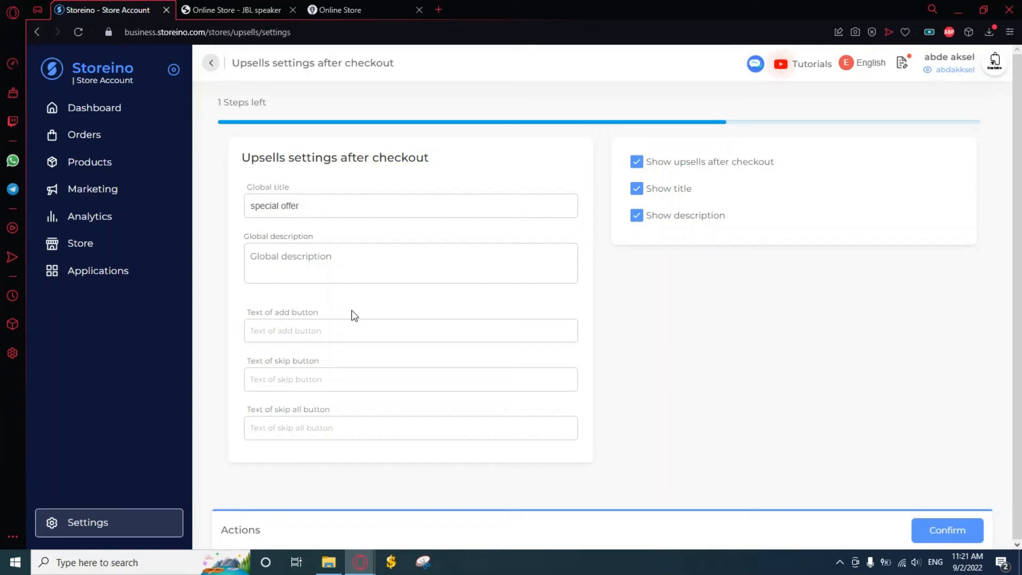
click(354, 320)
text(add)
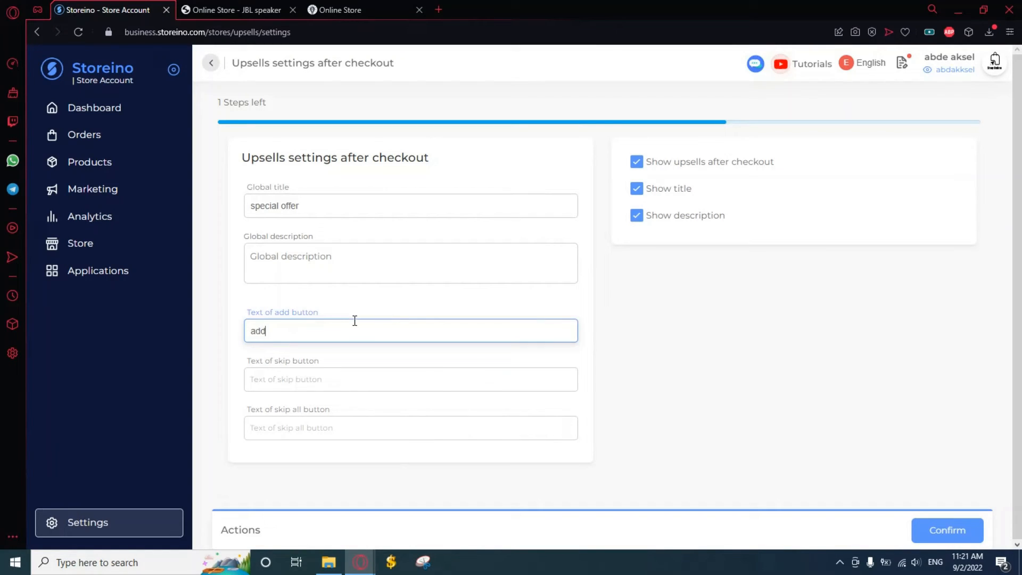
Set the skip button text to "skip" and the skip all button text to "skip all", and save the after-checkout upsell settings.
click(326, 377)
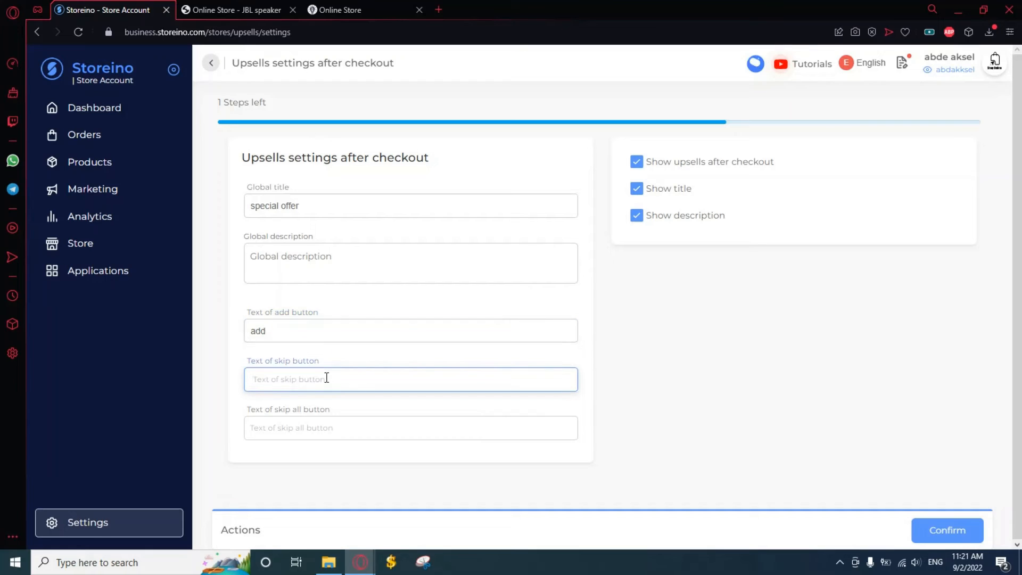
text(skip)
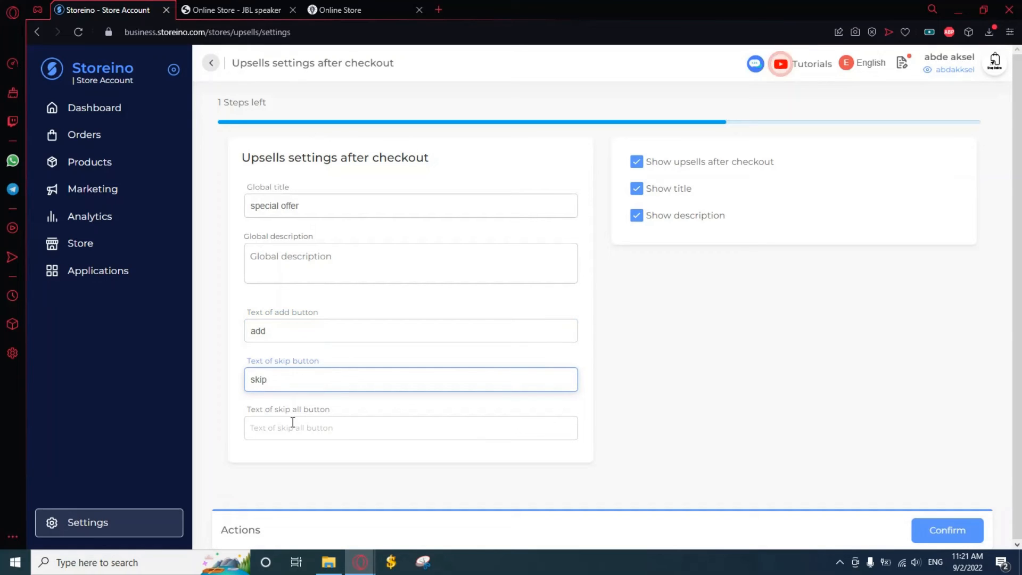
click(292, 427)
text(skip)
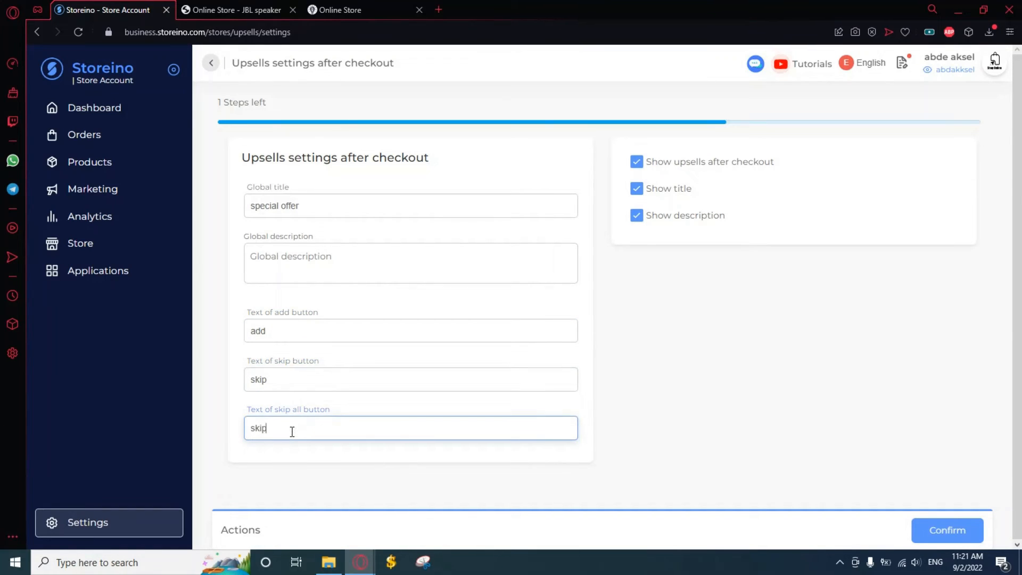
text( all)
click(695, 424)
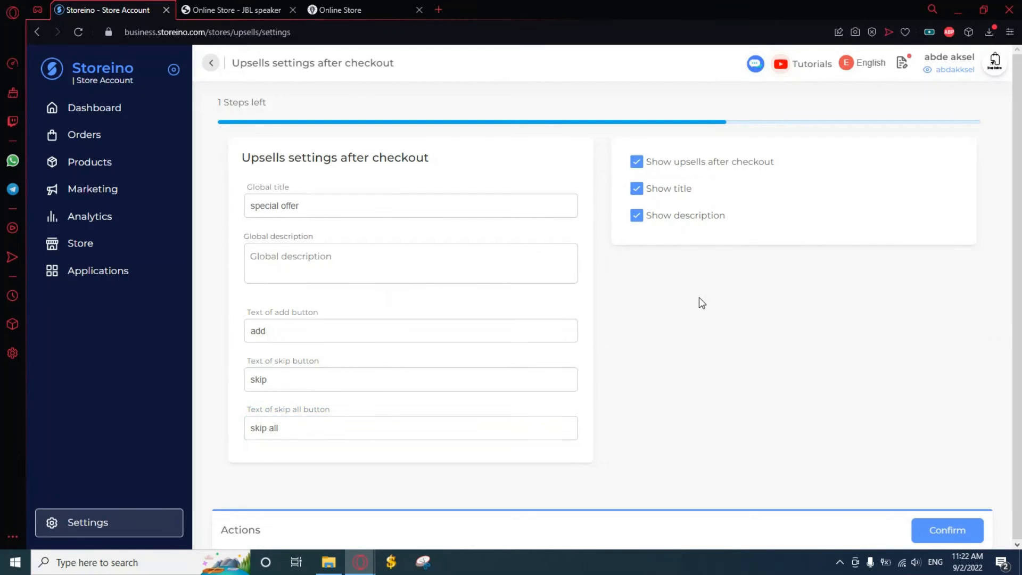
click(953, 531)
Switch to the storefront's open checkout page and place the order for one JBL speaker.
click(371, 16)
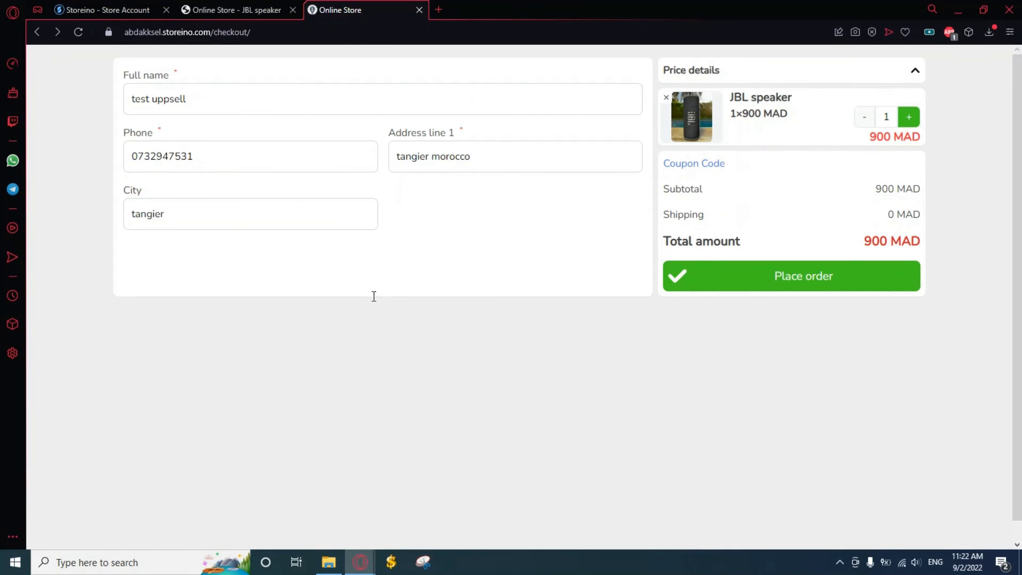
click(800, 288)
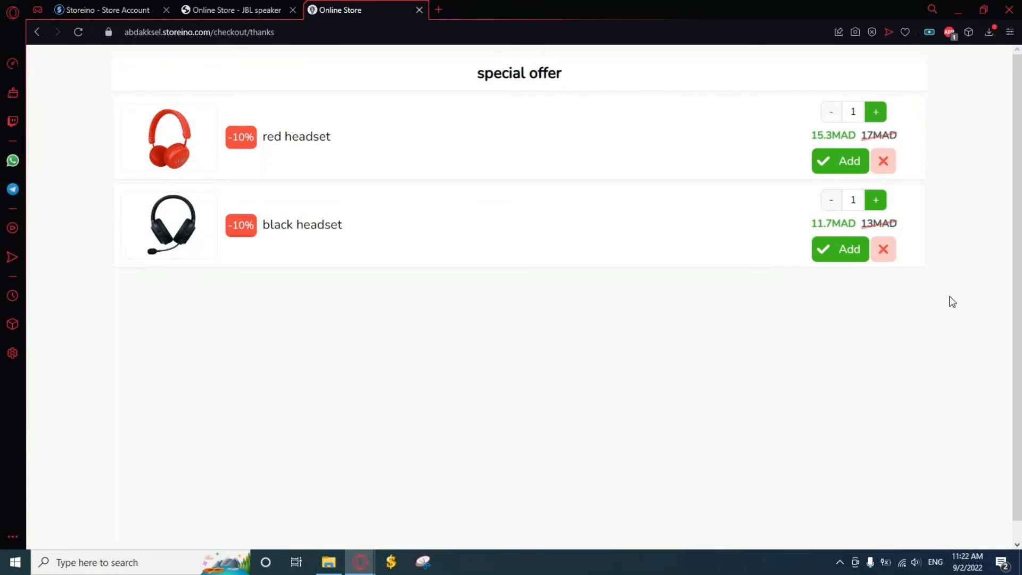
On the special offer page, add the red headset to the order and decline the black headset.
mouse_move(570, 81)
mouse_down()
mouse_move(481, 73)
mouse_move(568, 80)
mouse_up()
click(840, 162)
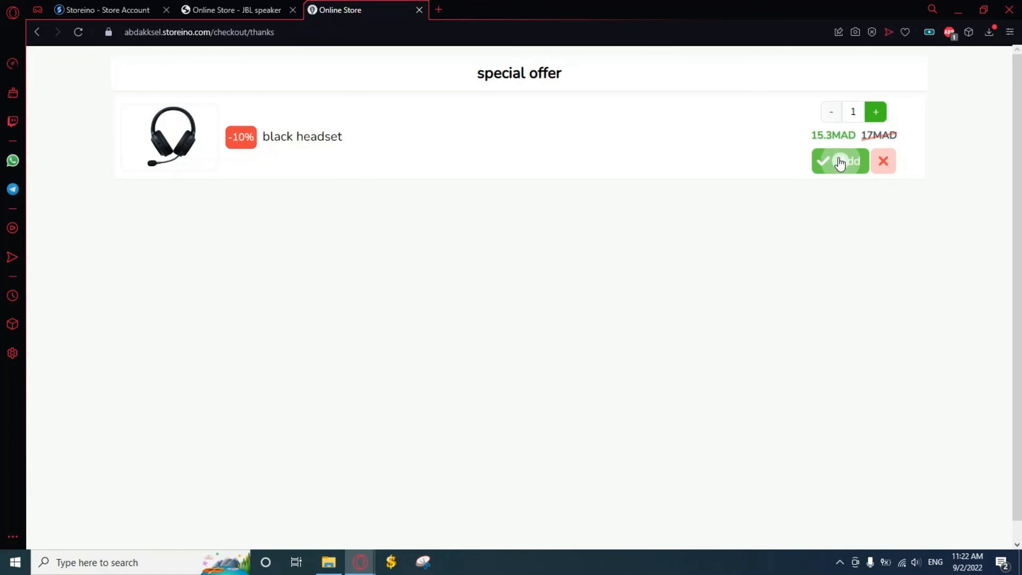
click(883, 161)
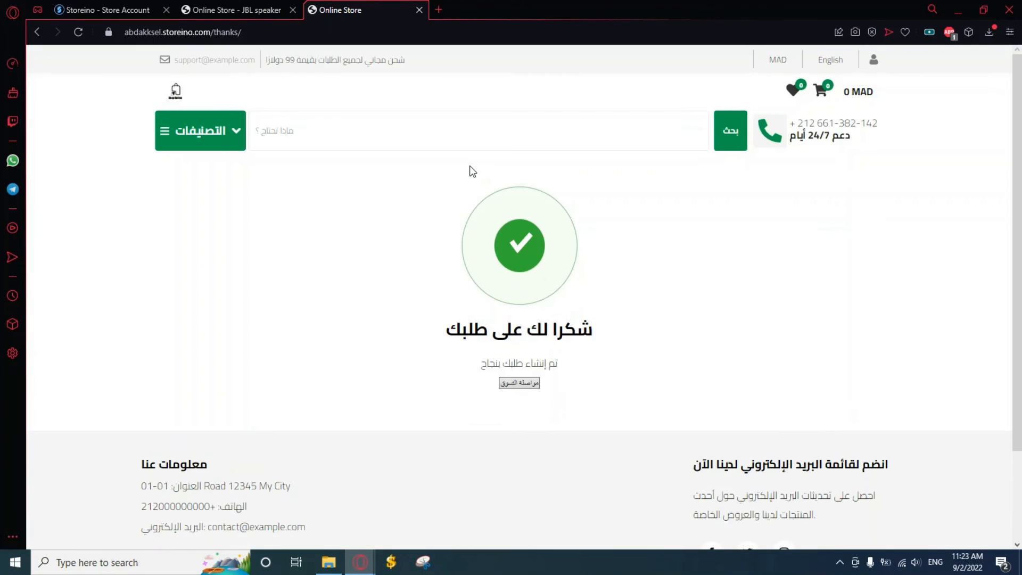